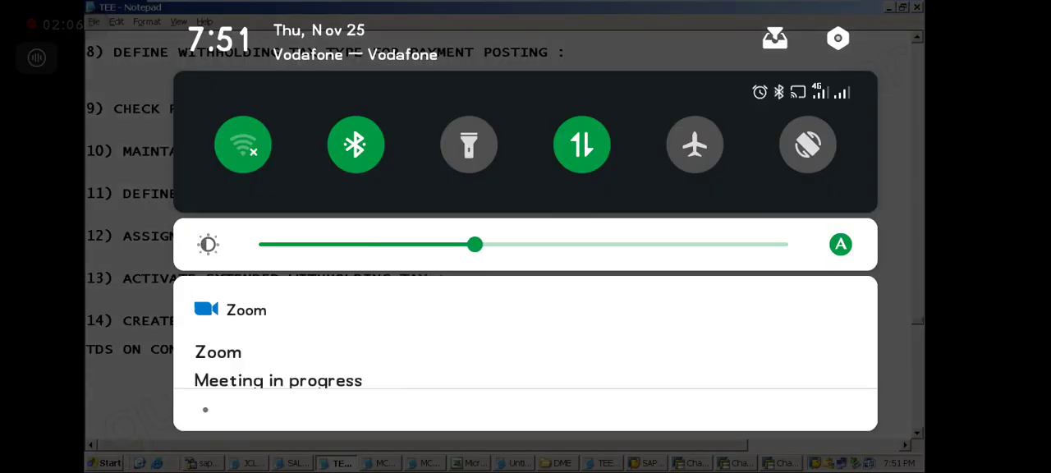
left_click(243, 144)
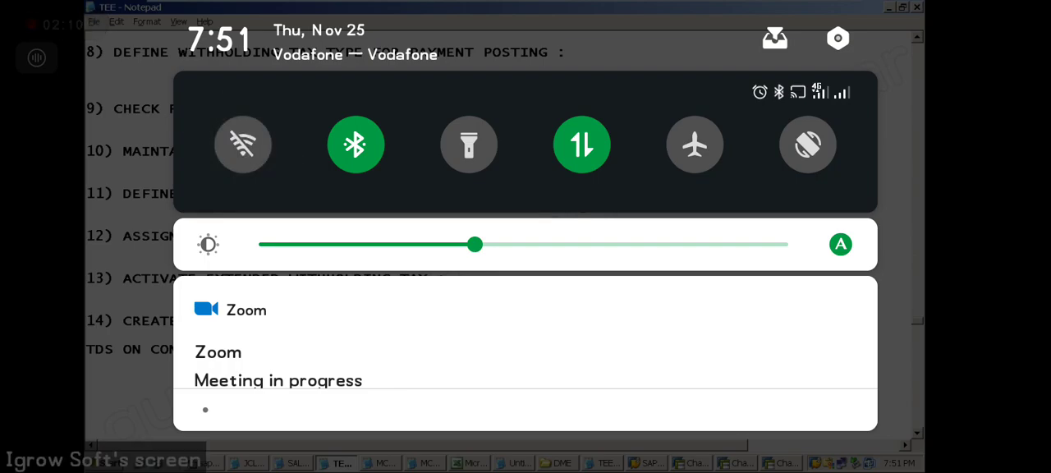
left_click(243, 145)
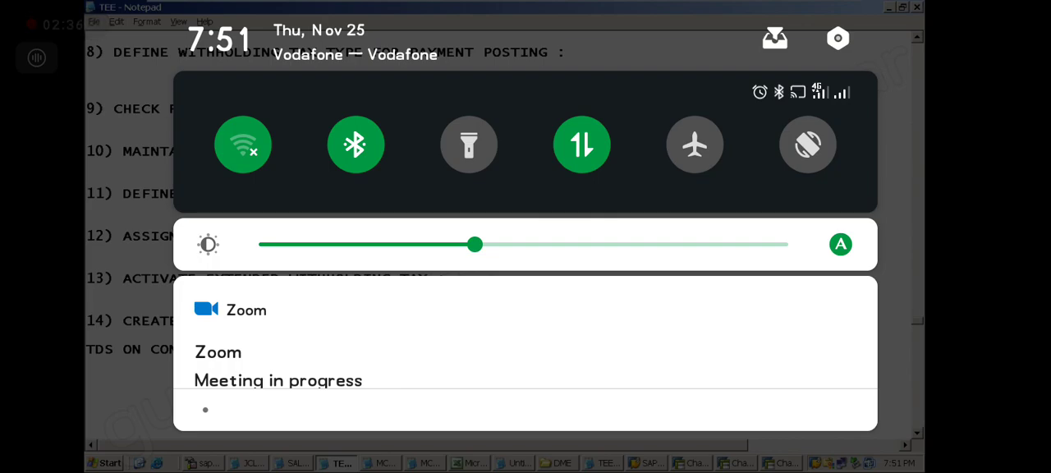
Step: Write the sample entry "RENT AC DR" and "BANK AC CR ---->" below the TDS ON CONTRACTORS line in the TEE notes
left_click(918, 434)
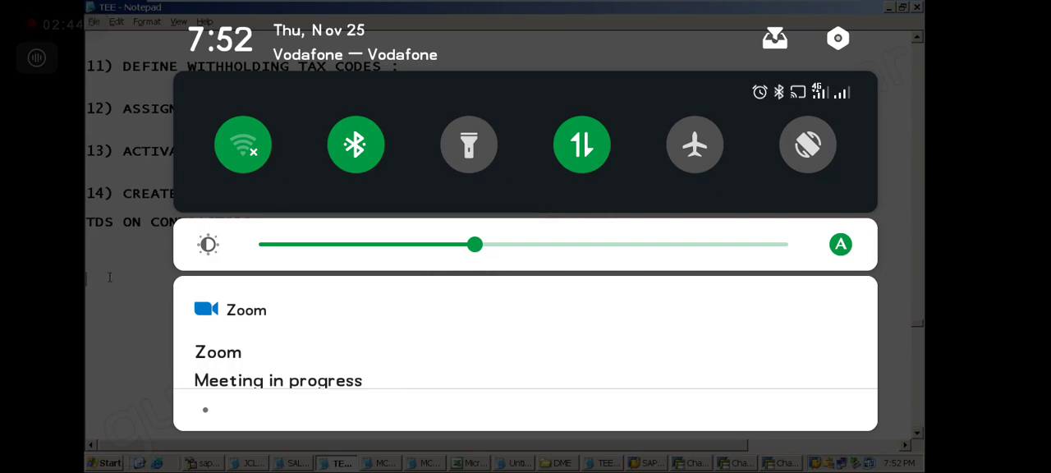
type("WAGES")
type(" AC")
key("BackSpace")
key("BackSpace")
key("BackSpace")
key("BackSpace")
key("BackSpace")
key("BackSpace")
key("BackSpace")
key("BackSpace")
type("RENT AC DR ")
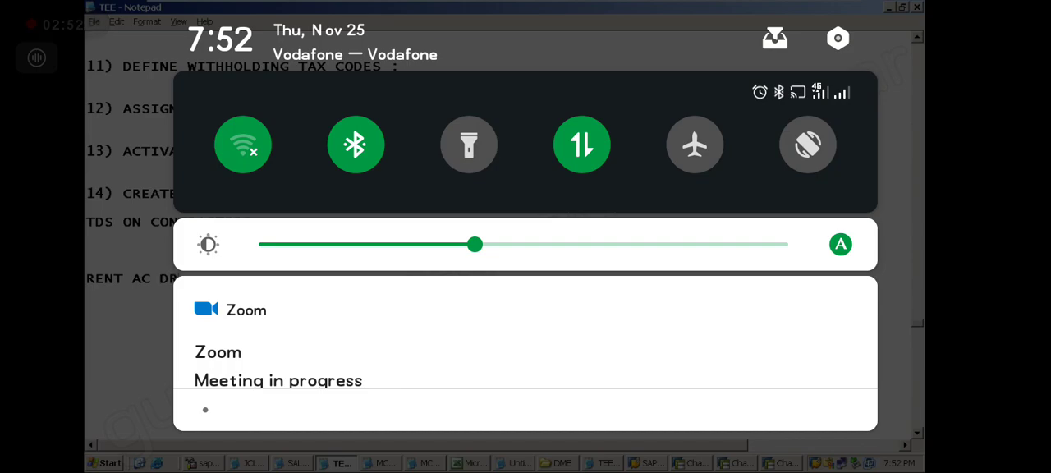
type("BANK AC CR")
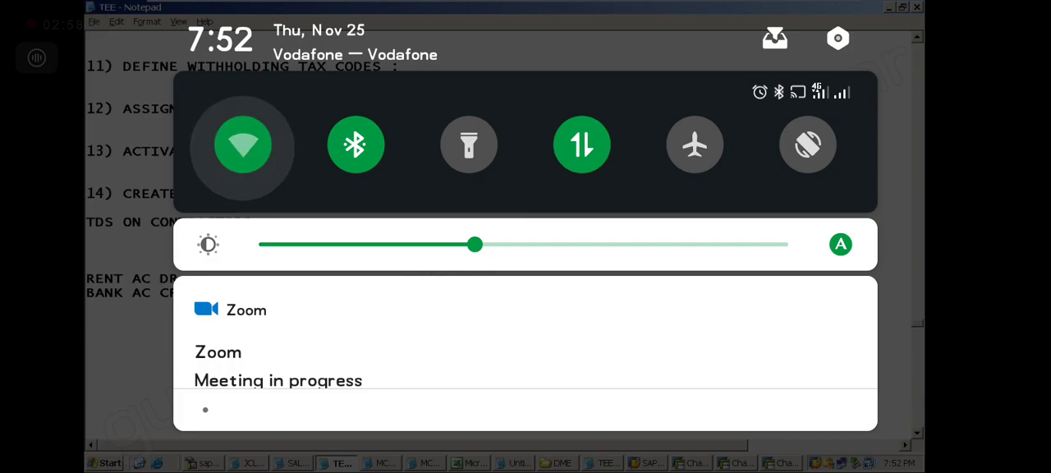
type(" ---->")
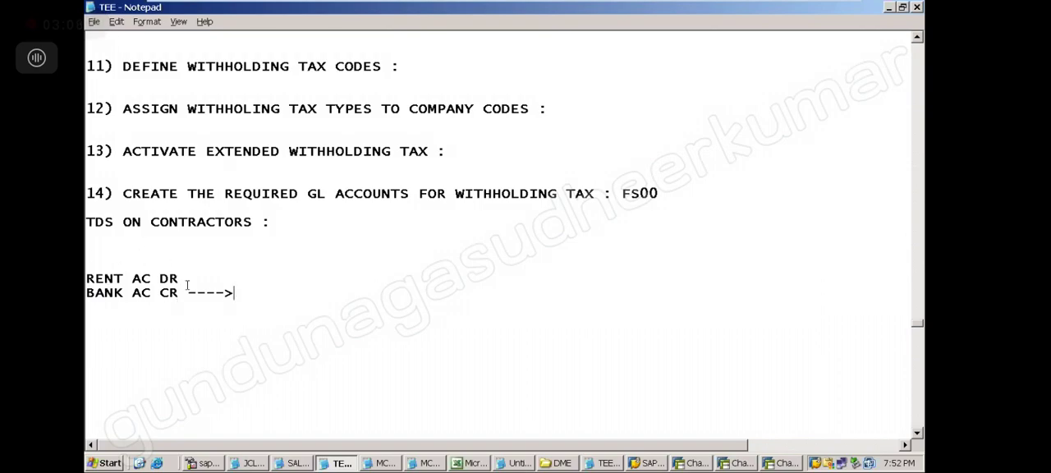
Step: Delete the sample rent and bank entry from the TEE notes
left_click(102, 322)
left_click(243, 295)
left_click(108, 247, "shift")
key("Delete")
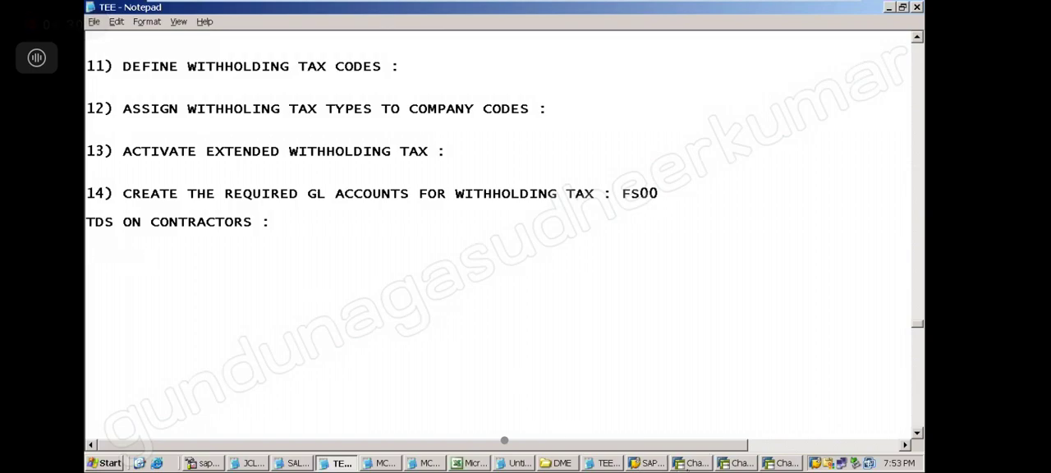
Step: Switch to the SAP session showing the field status variant assignment and start transaction FS00 with /nFS00
left_click(696, 465)
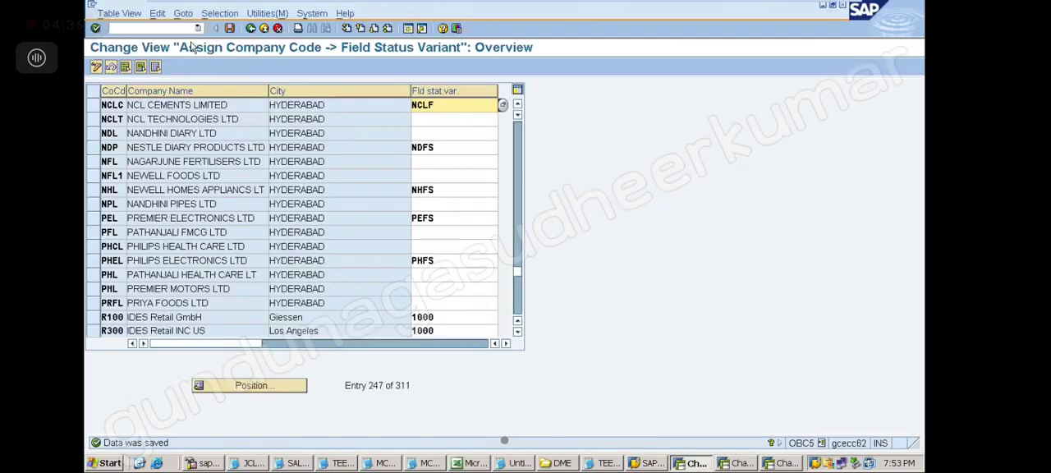
left_click(167, 27)
type("/n")
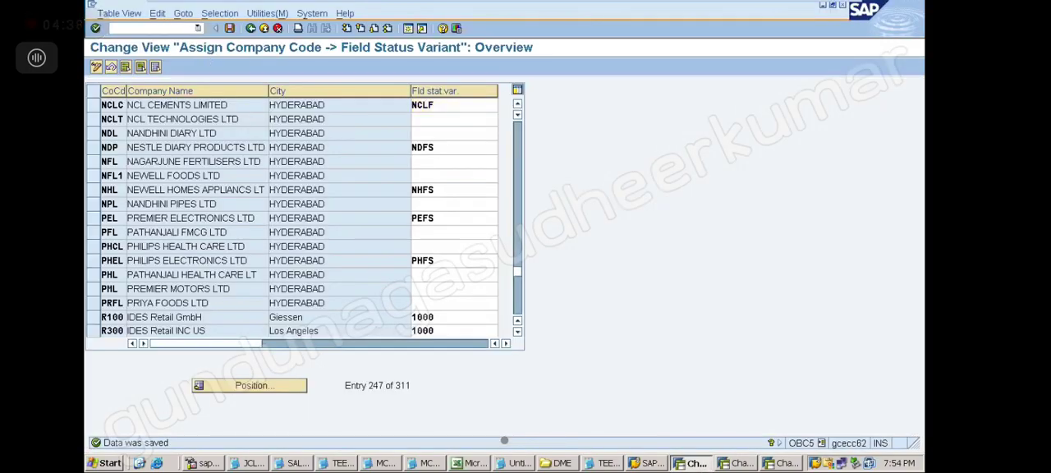
type("FS00")
key("Return")
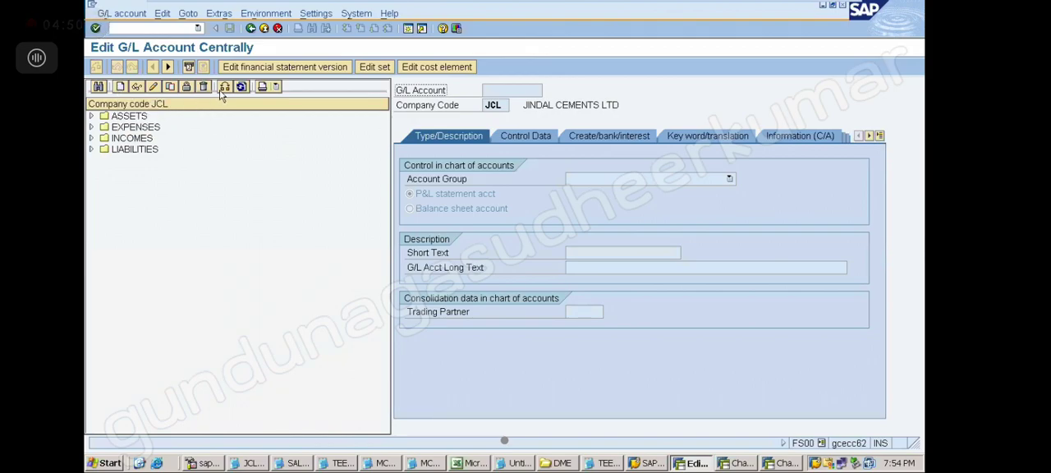
Step: Copy the TDS ON CONTRACTORS liability account from company code JCL to company code TEE, keeping the same G/L account number
left_click(91, 149)
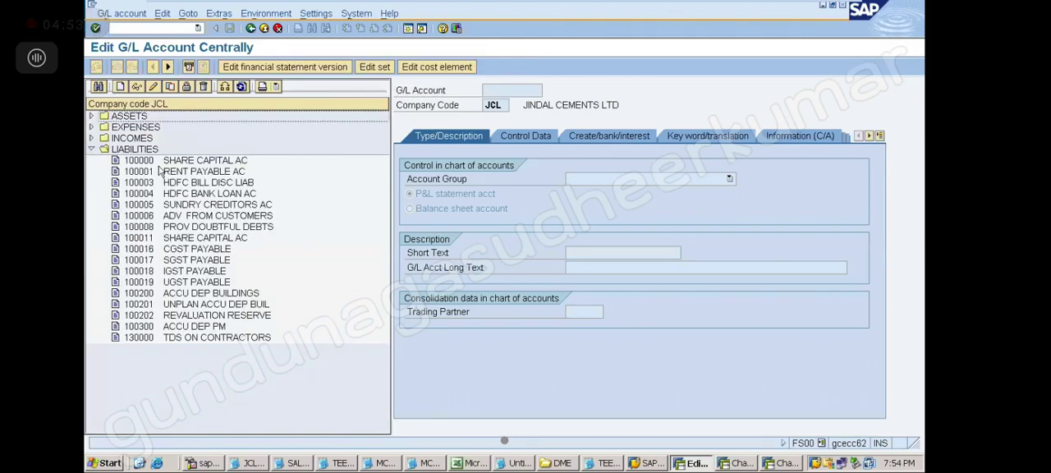
left_click(197, 339)
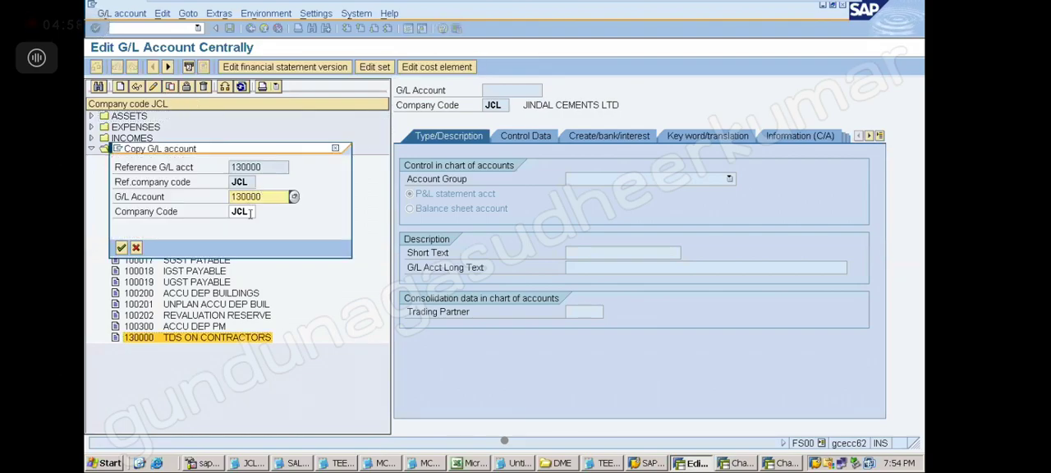
left_click(251, 214)
key("BackSpace")
key("BackSpace")
key("BackSpace")
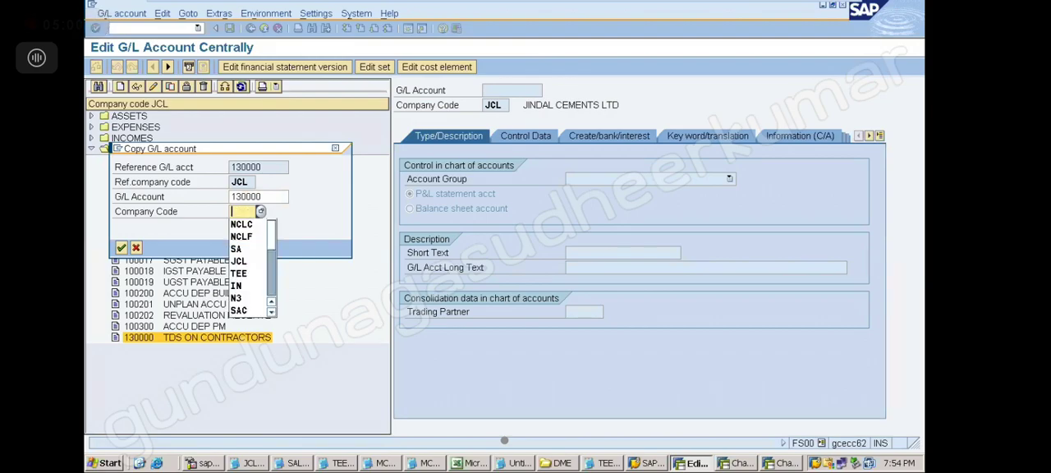
type("Y")
type("EE")
key("Return")
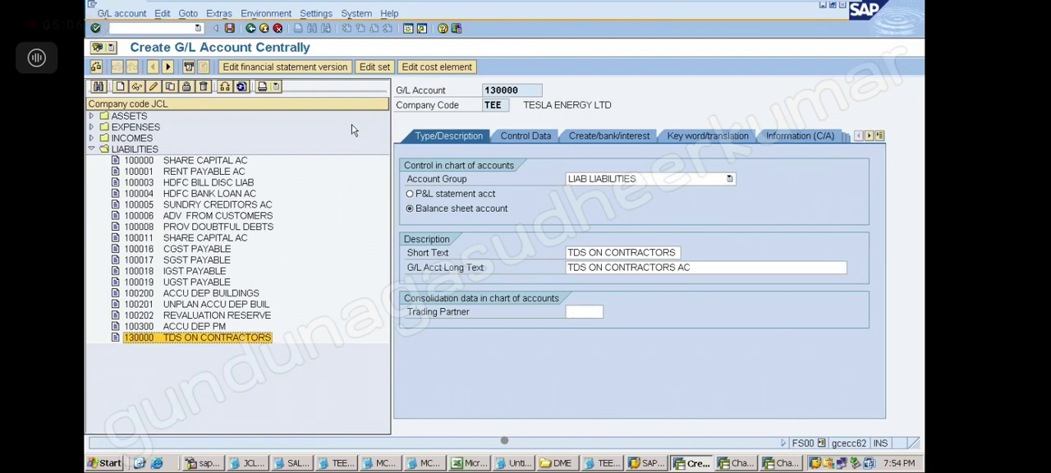
Step: Check the new TEE account's control data and document creation settings, and save the account
left_click_drag(389, 131, 289, 160)
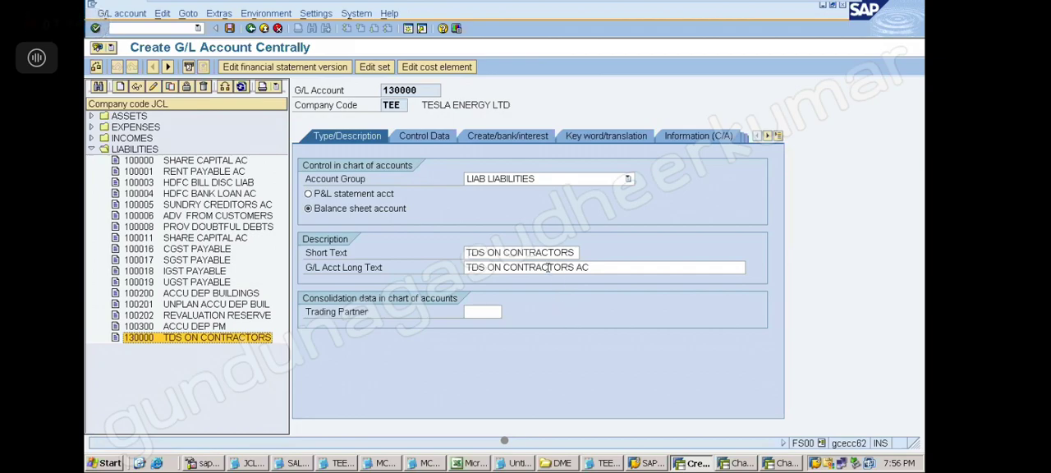
left_click(416, 137)
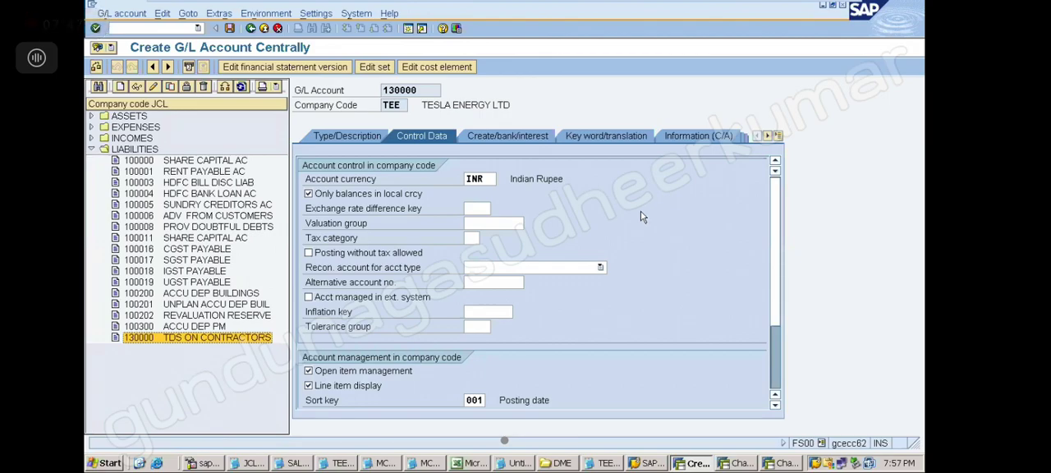
left_click(492, 138)
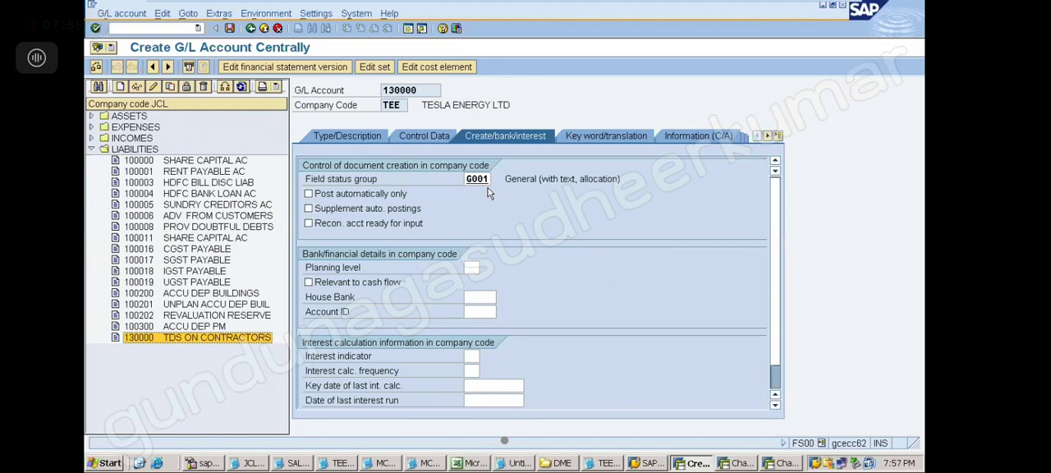
left_click(423, 142)
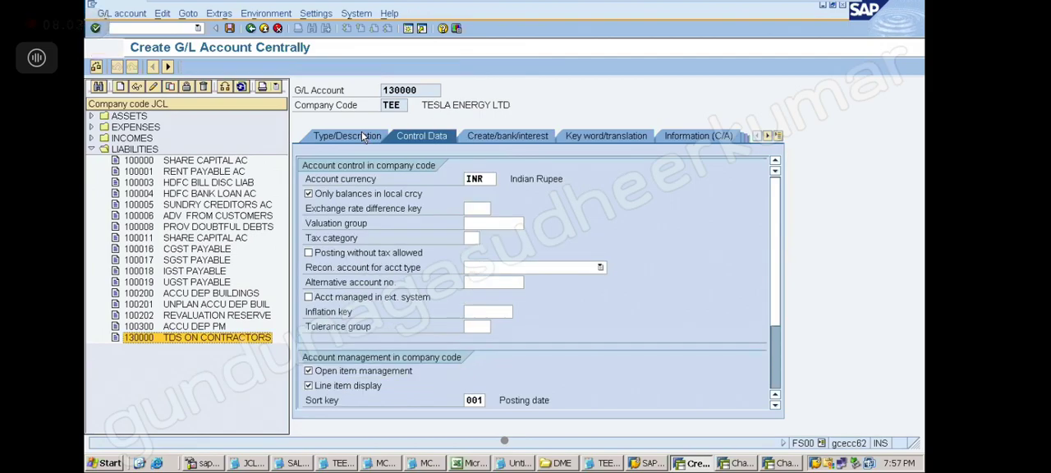
left_click(362, 134)
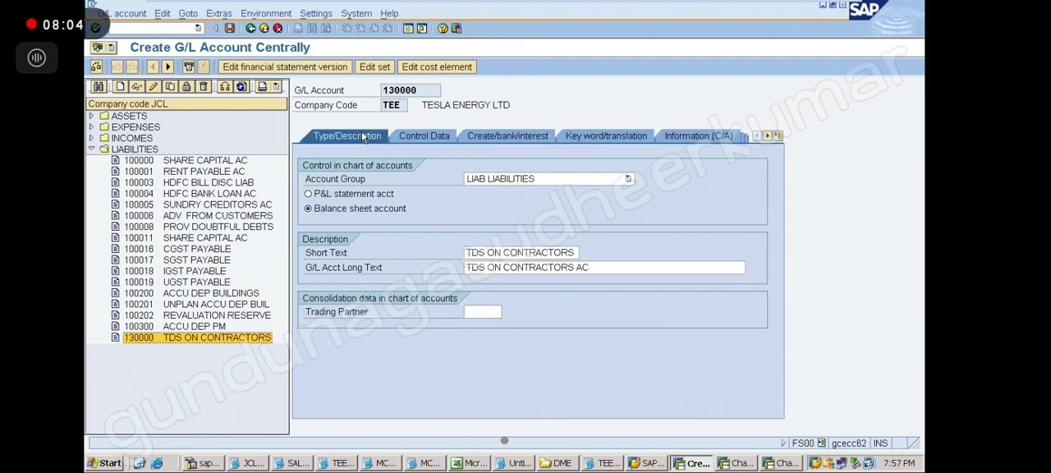
left_click(229, 29)
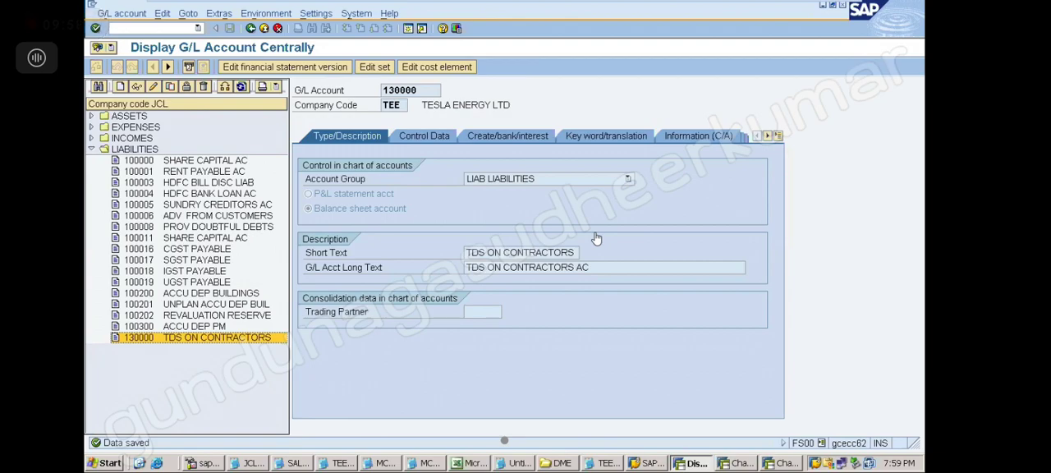
Step: Look through the JCL expense accounts and review the saved TDS account's control data and create/bank/interest settings
left_click(91, 127)
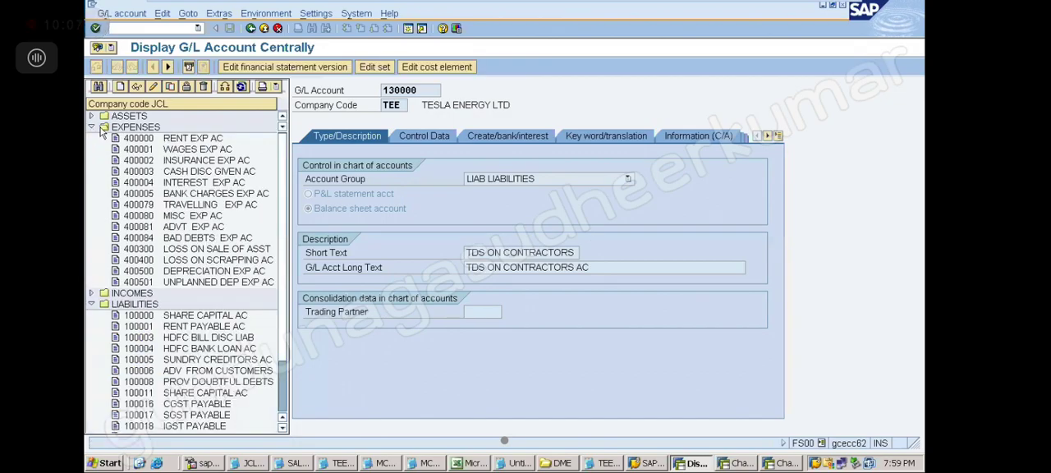
left_click(181, 231)
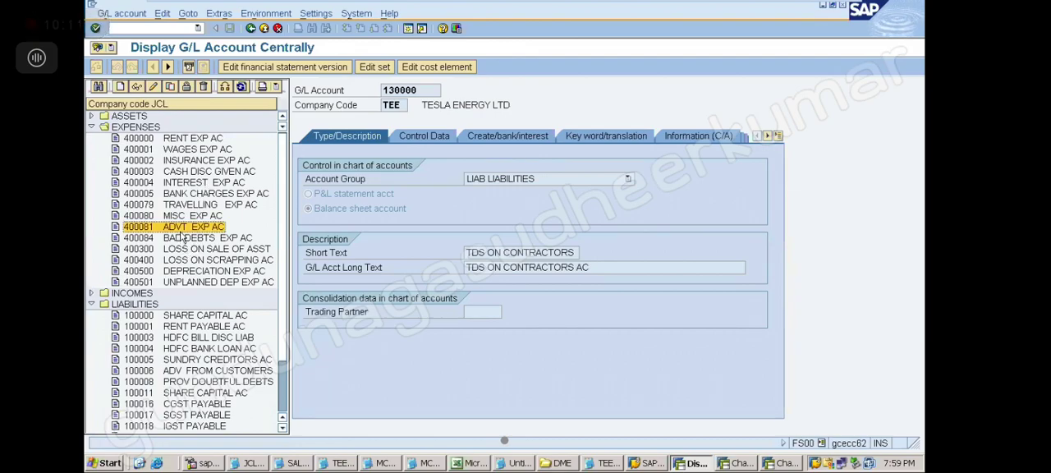
left_click(92, 128)
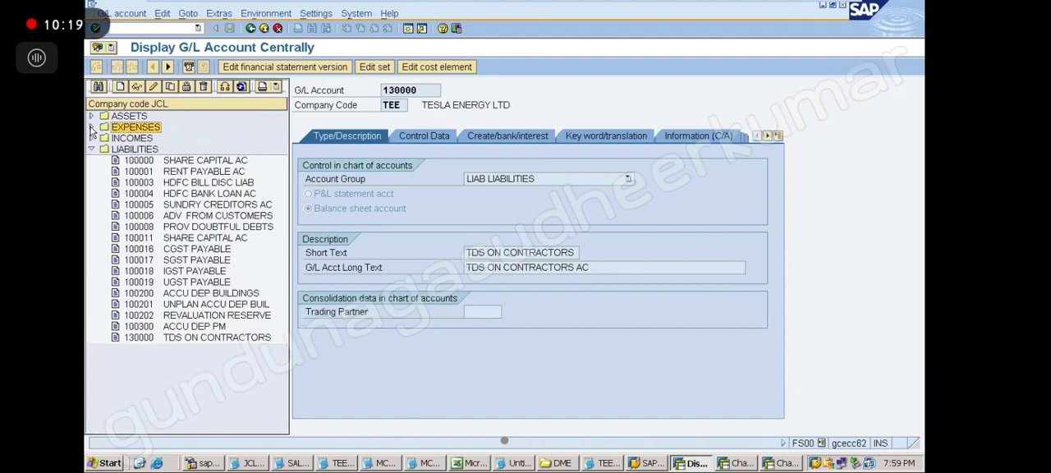
left_click(429, 139)
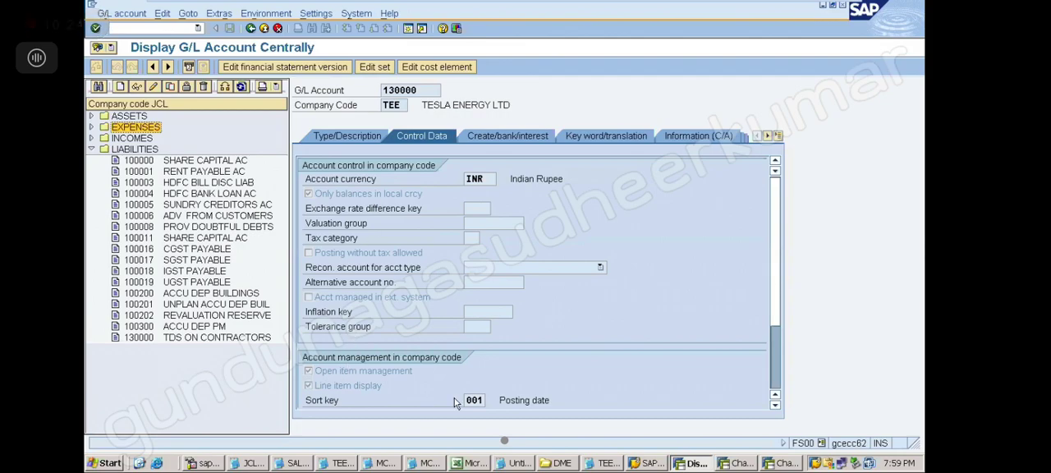
left_click(489, 137)
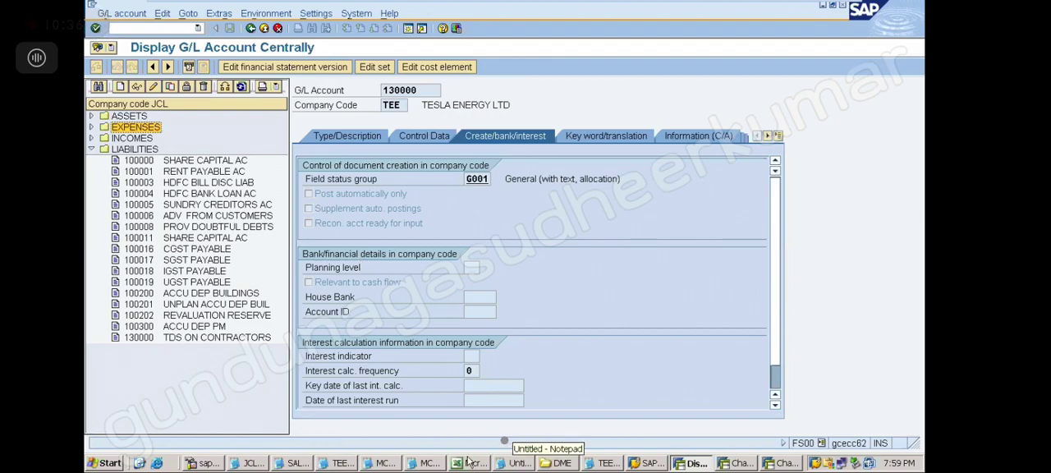
Step: Switch to the TEE notes in Notepad and add the line "15) ASSIGN THE ACCOUNT FOR ACCOUNT DETERMINATION :" below TDS ON CONTRACTORS
left_click(341, 463)
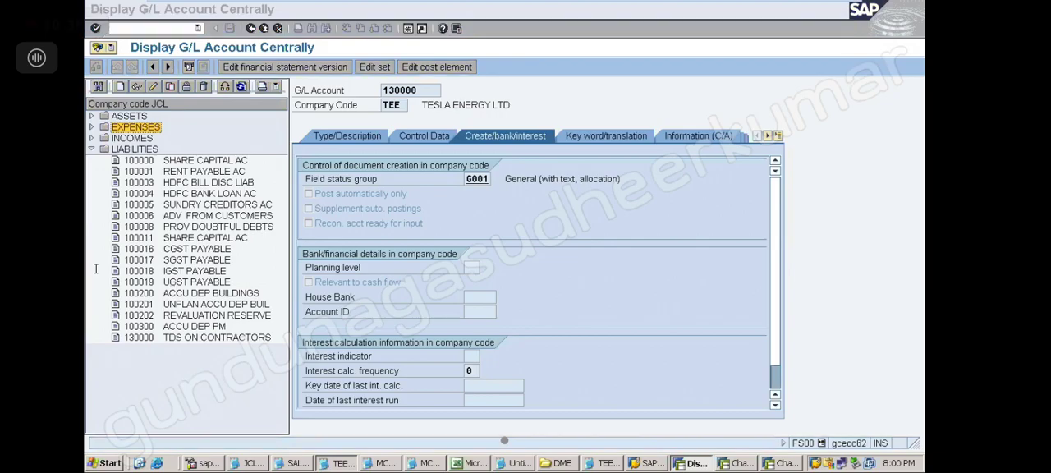
left_click(90, 265)
type("1")
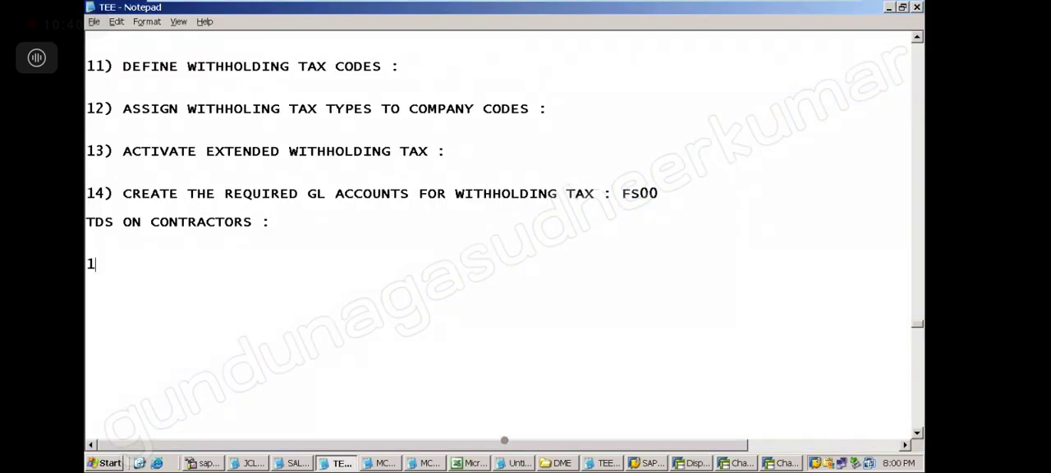
type("5) ASSIGN THE ACC")
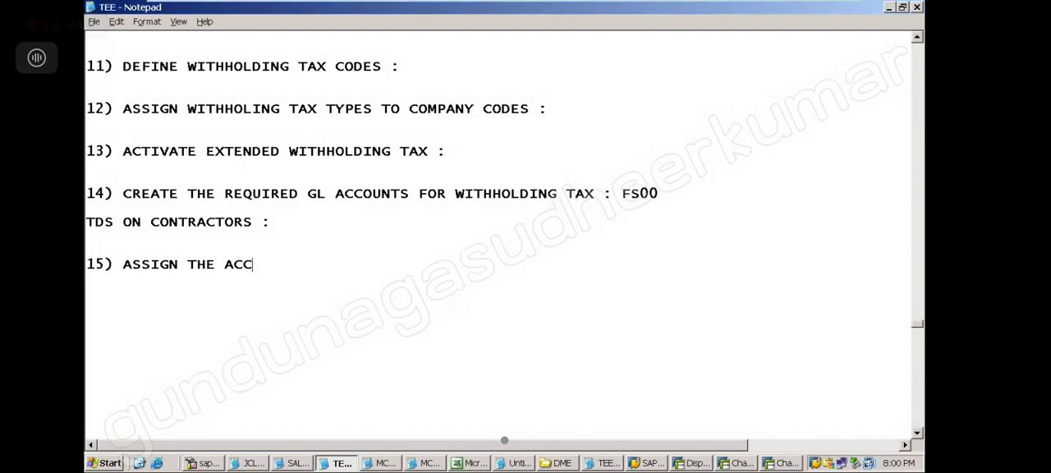
type("OUNT FOR")
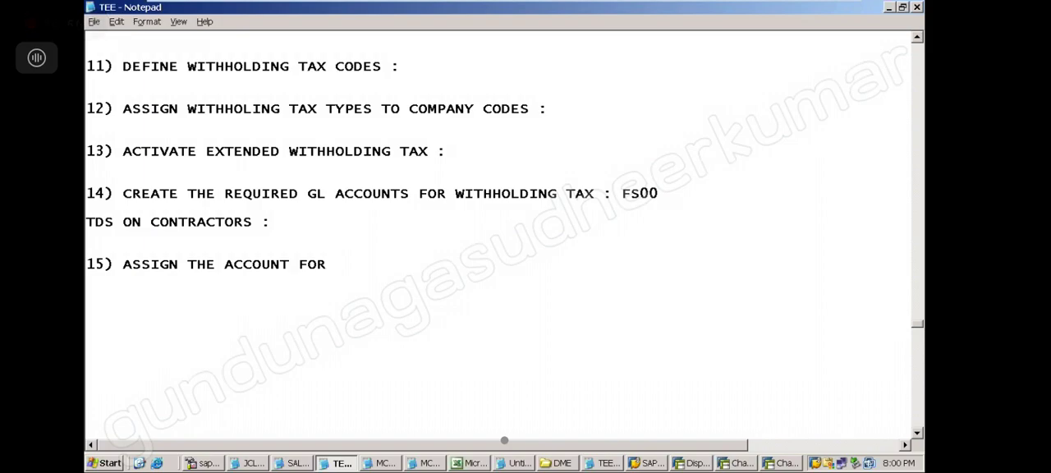
type("ACCOU")
type("NT D")
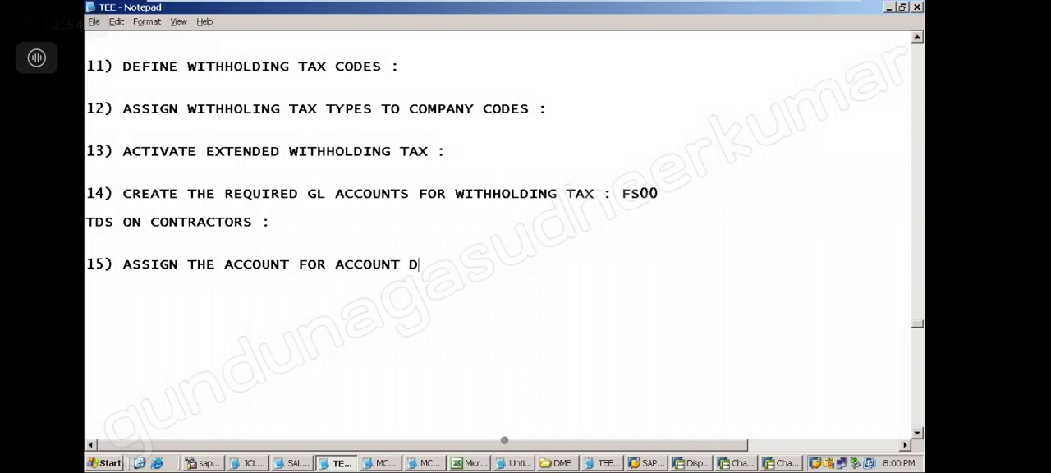
type("ETERMINATION :")
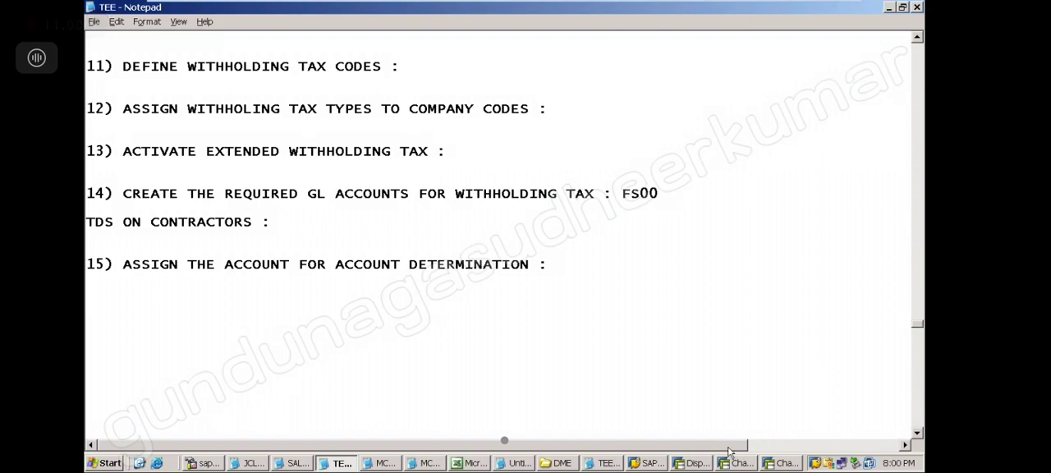
Step: Switch back to SAP, run transaction SPRO and display the SAP Reference IMG
left_click(697, 465)
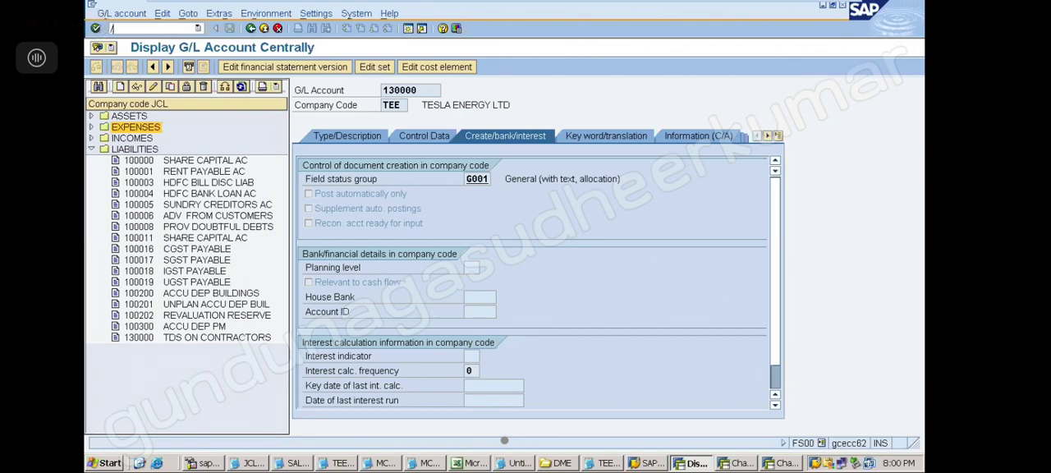
type("/NSPRO")
key("Return")
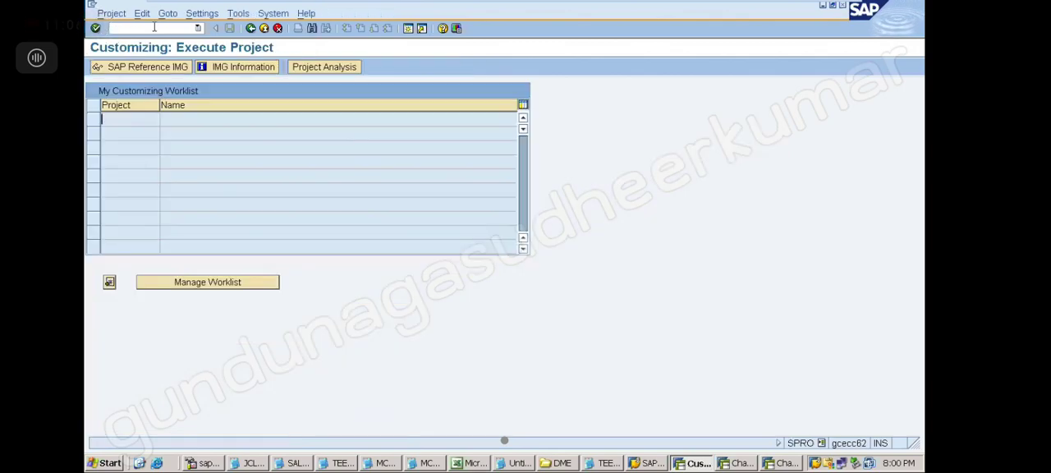
left_click(150, 68)
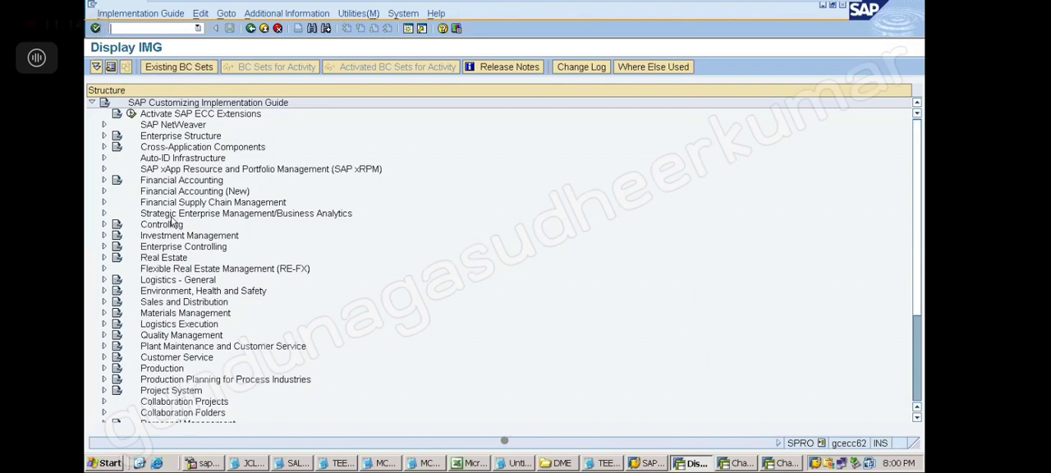
Step: Expand Financial Accounting Global Settings to Extended Withholding Tax, Postings, Accounts for Withholding Tax, and select Define Accounts for Withholding Tax to be Paid Over
left_click(104, 182)
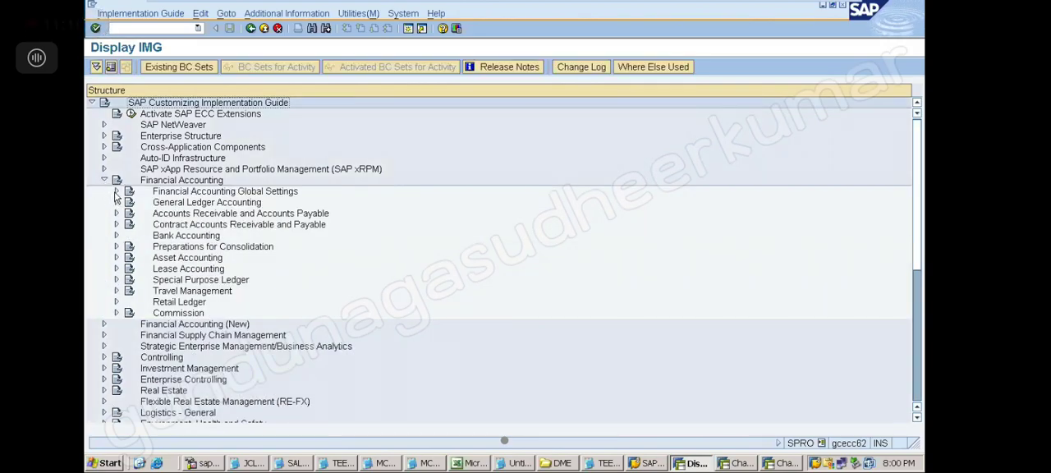
left_click(116, 191)
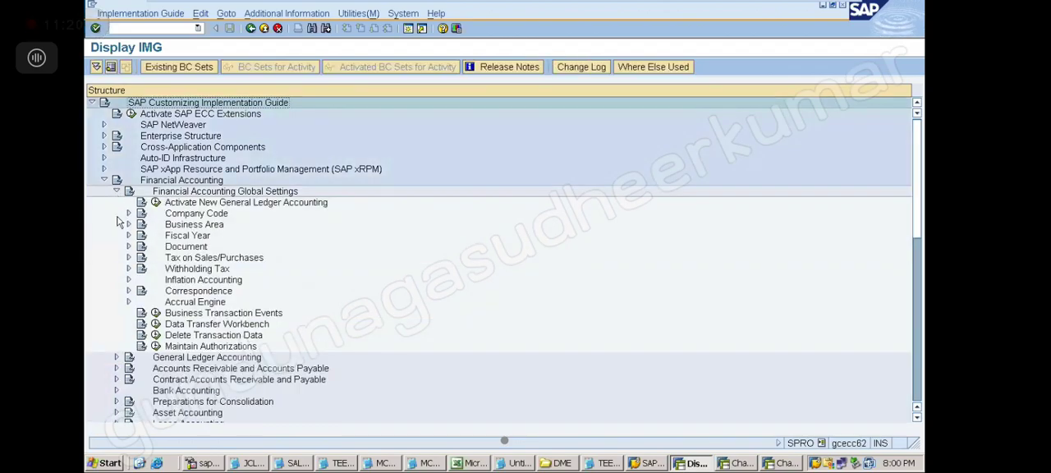
left_click(128, 269)
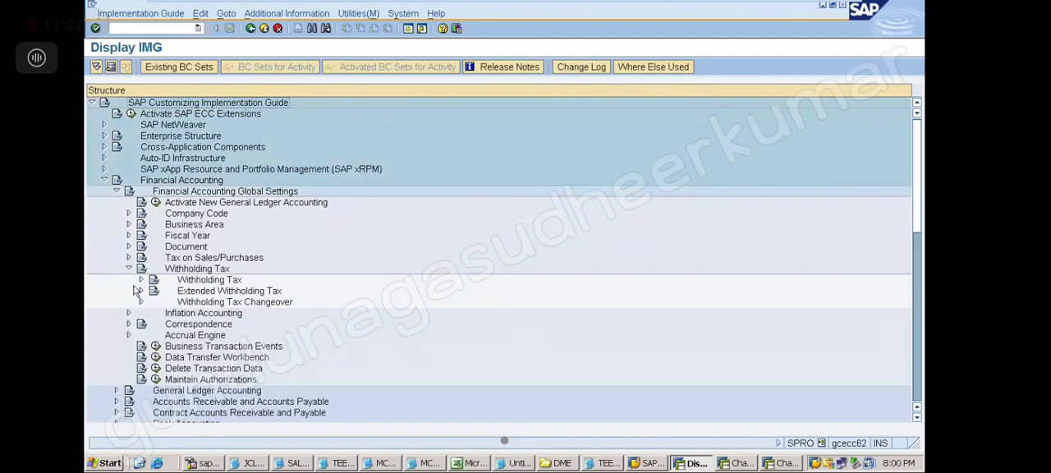
left_click(141, 293)
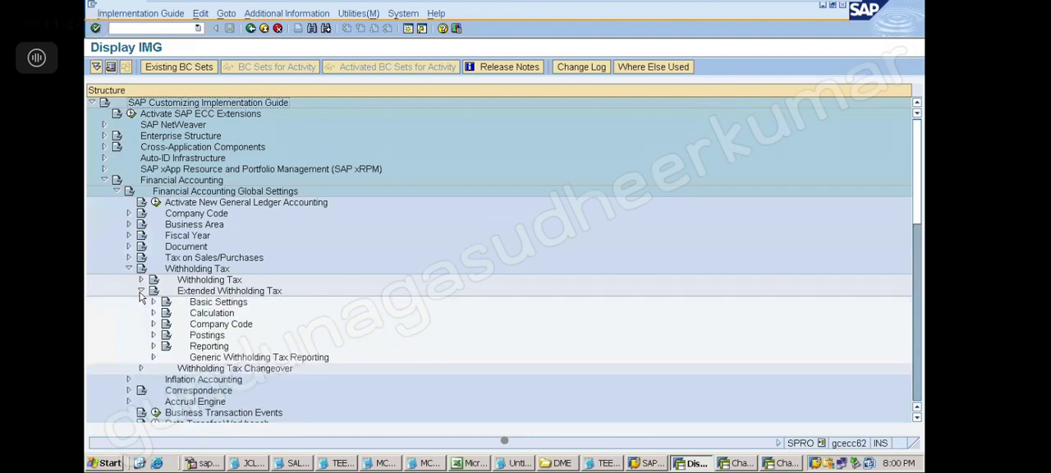
left_click(154, 335)
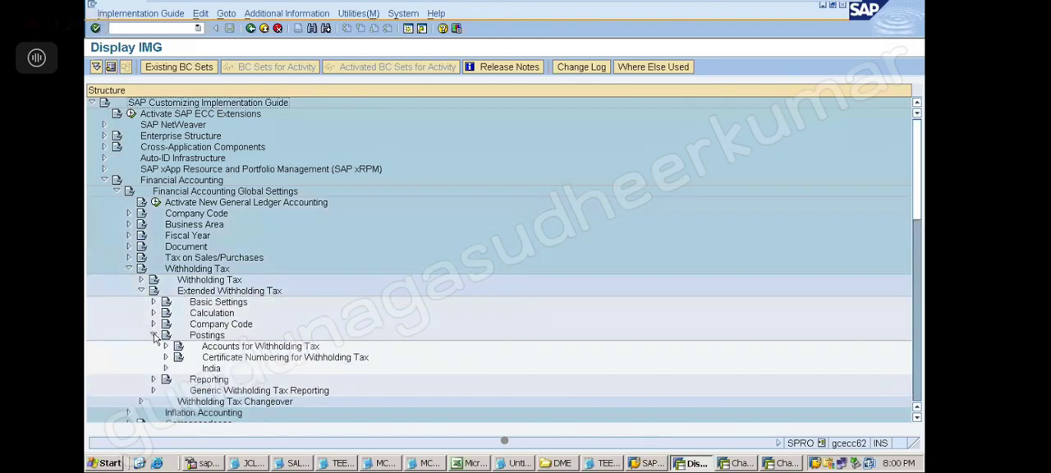
left_click(166, 346)
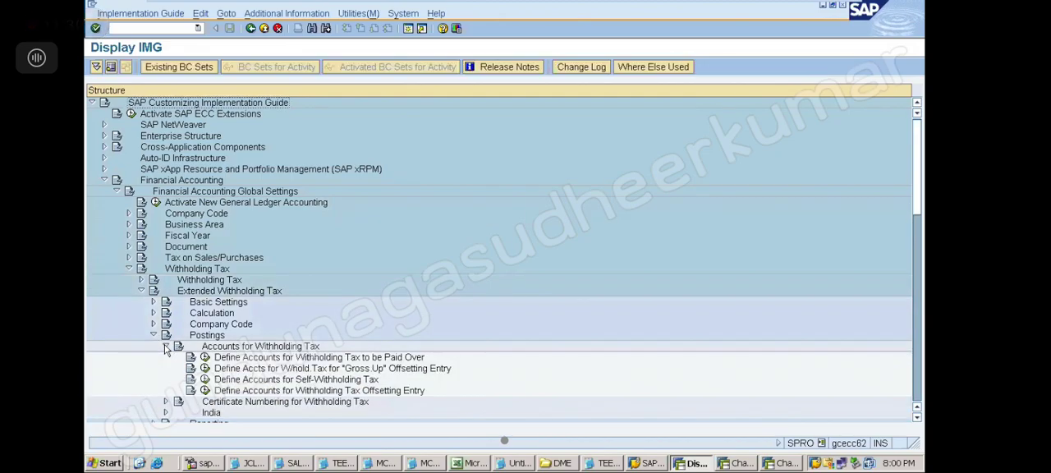
left_click(293, 361)
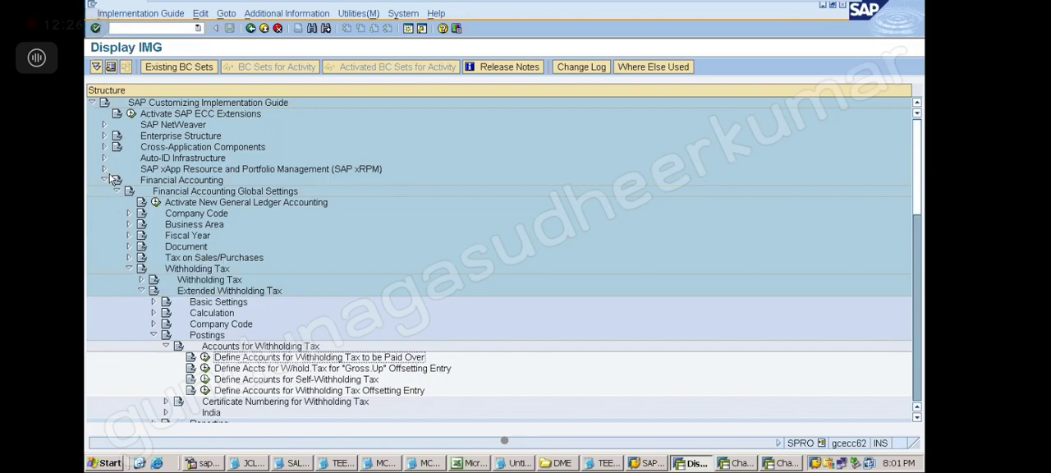
left_click(132, 182)
left_click(146, 194)
left_click(156, 269)
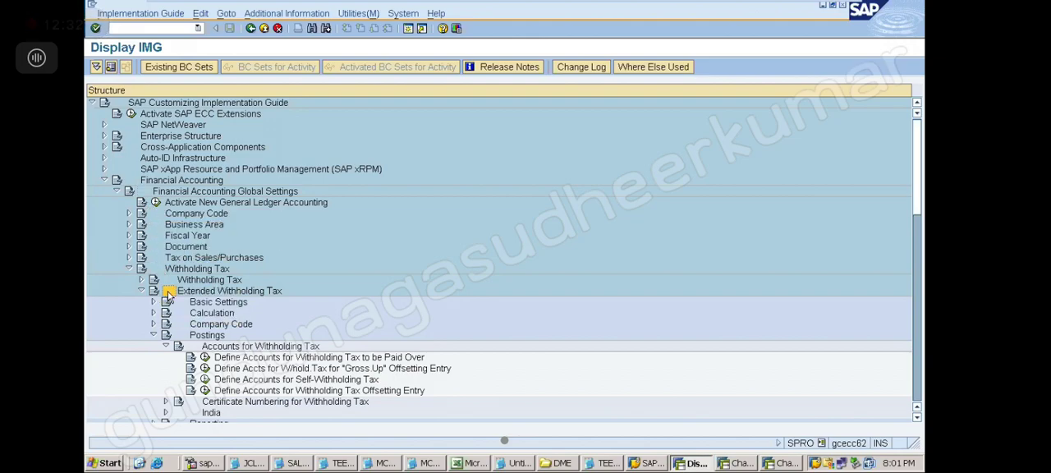
left_click(182, 336)
left_click(193, 346)
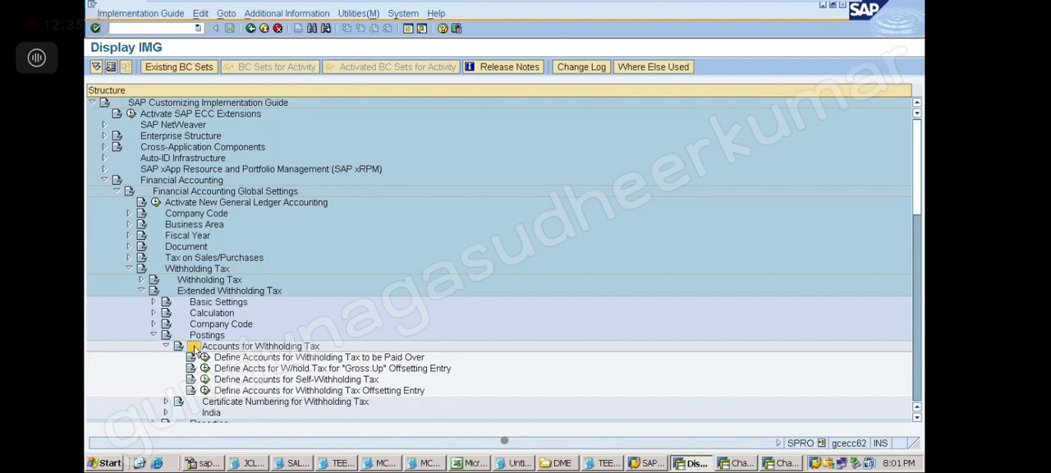
left_click(261, 363)
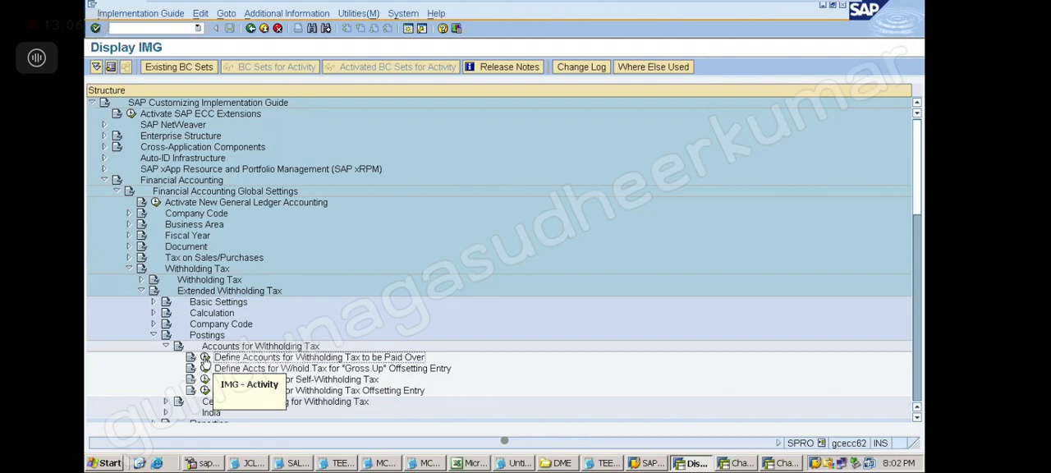
left_click(354, 466)
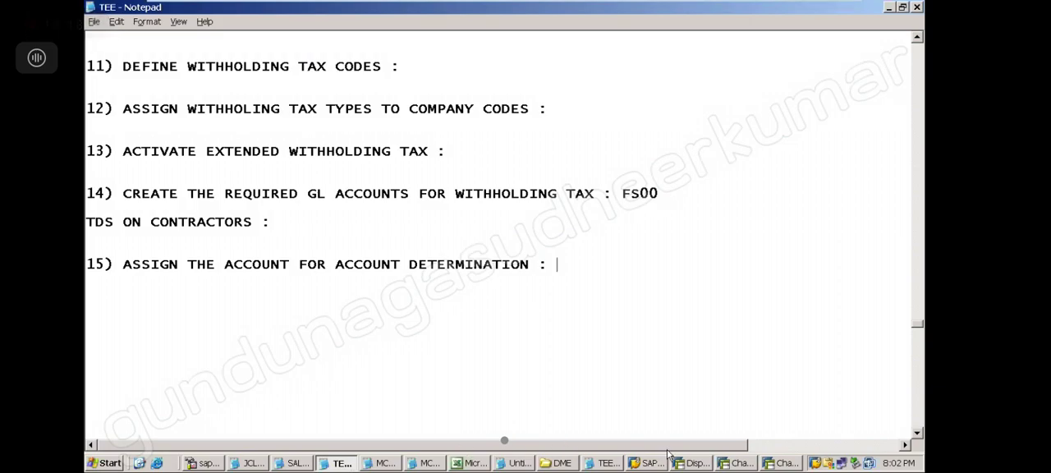
left_click(742, 463)
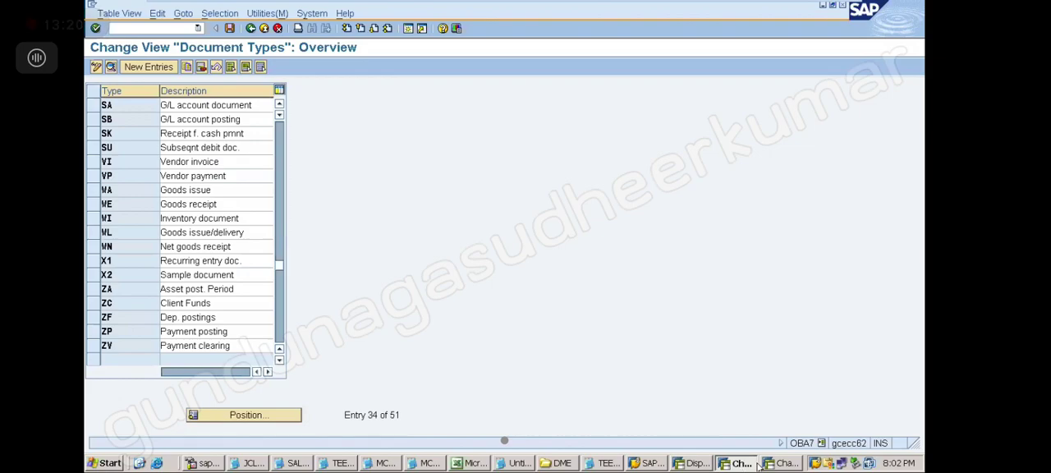
left_click(782, 463)
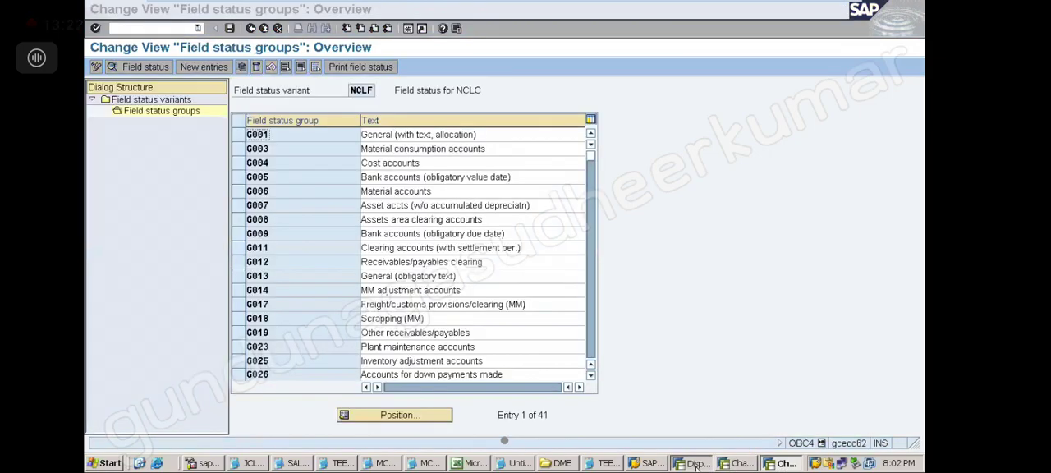
left_click(696, 464)
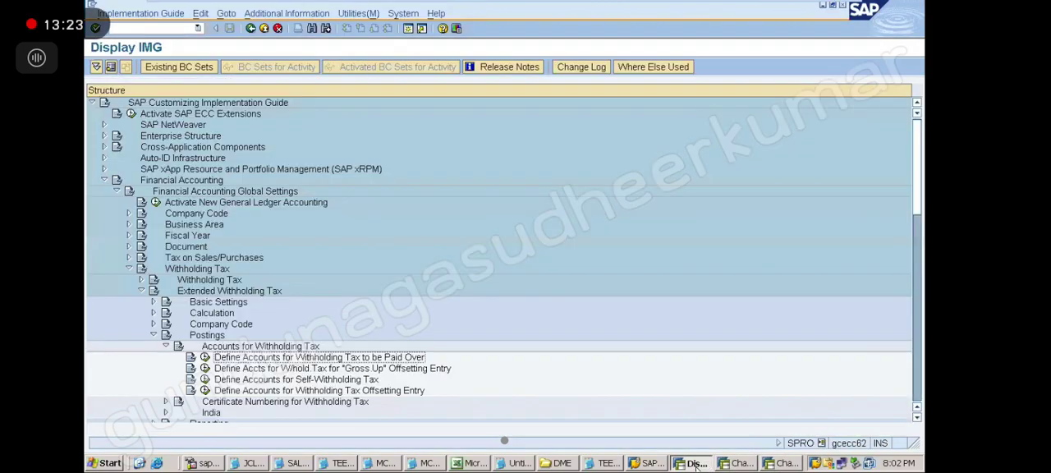
Step: Execute Define Accounts for Withholding Tax to be Paid Over for chart of accounts TECA and save the posting rules with no criteria selected
left_click(205, 359)
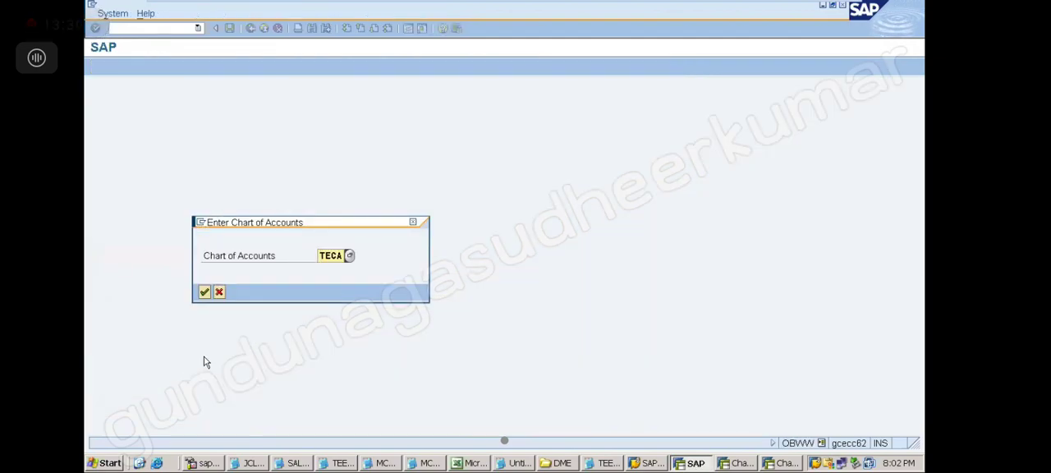
key("Return")
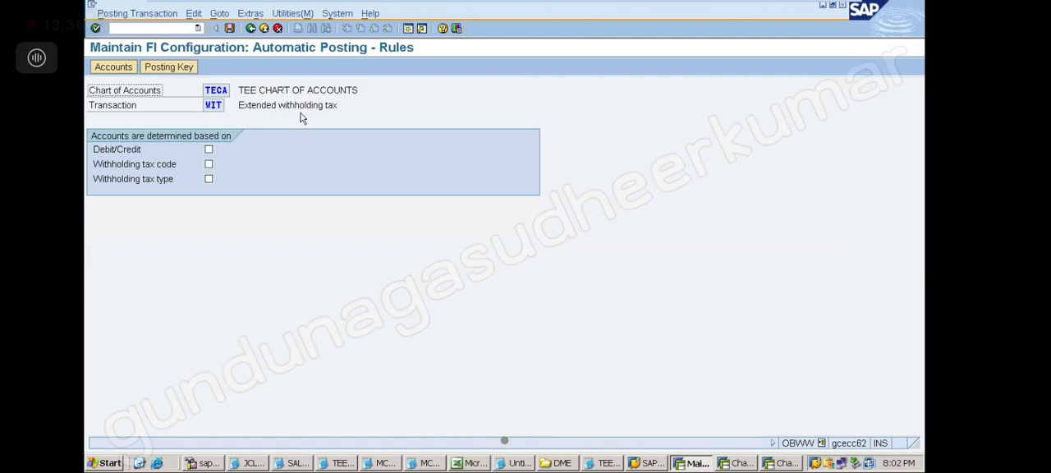
left_click(231, 28)
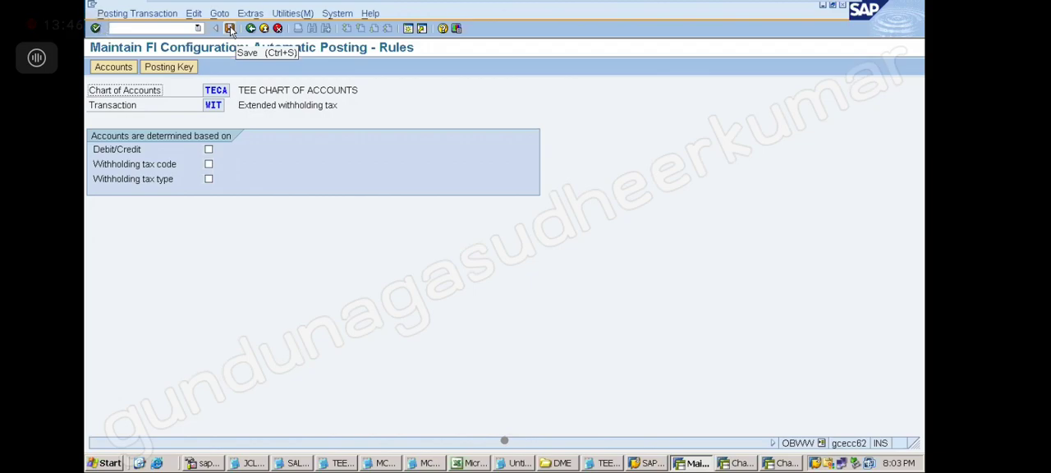
left_click(231, 29)
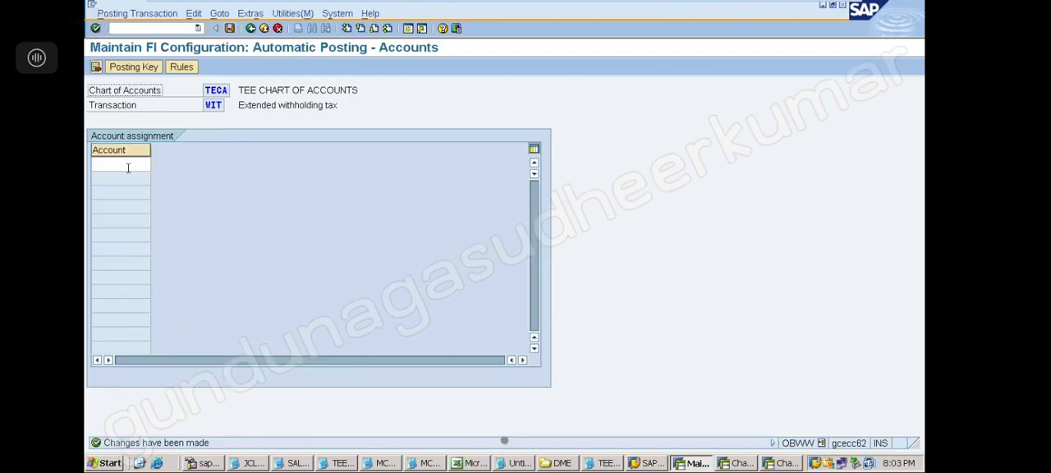
Step: Look up the TECA chart's G/L accounts and assign TDS ON CONTRACTORS AC to the extended withholding tax transaction WIT
left_click(127, 166)
key("F4")
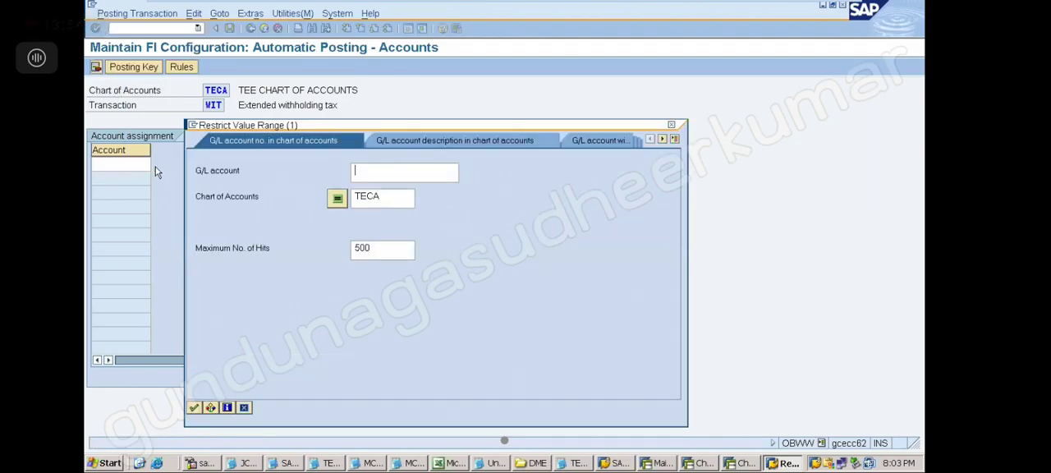
key("Return")
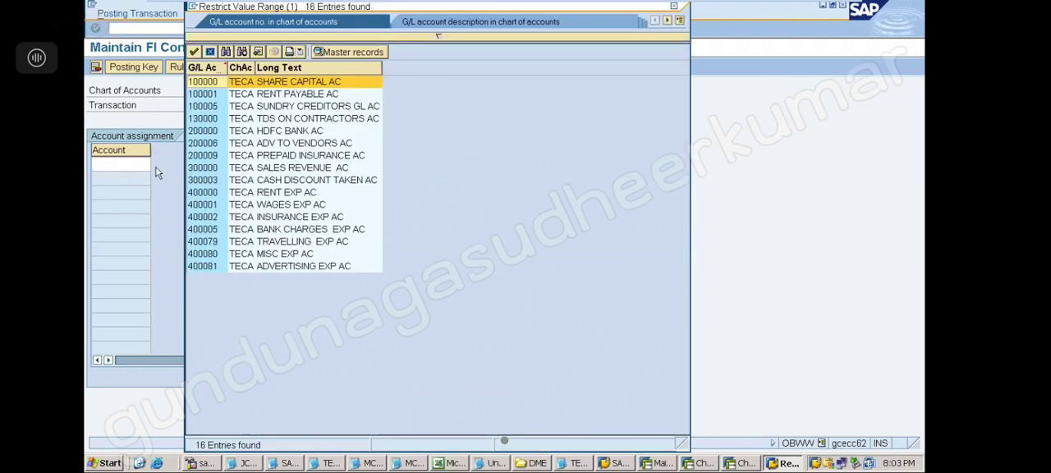
left_click(257, 120)
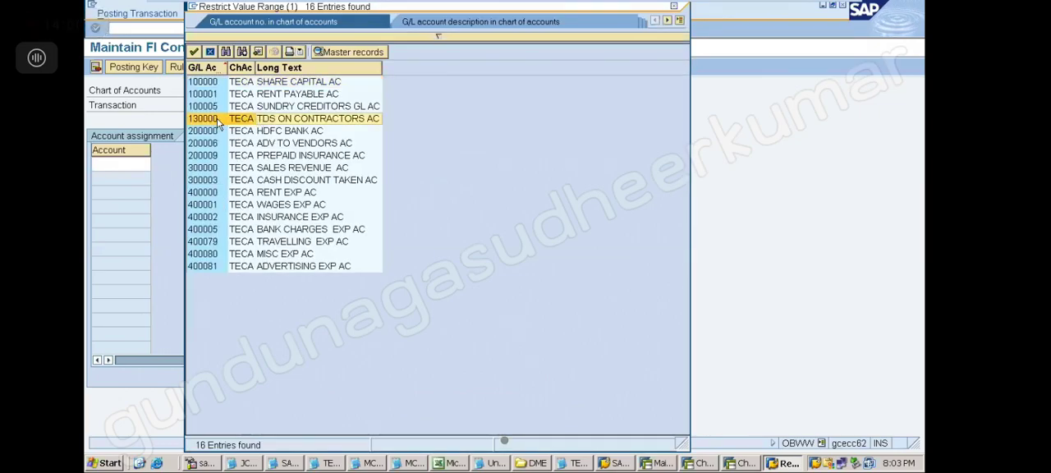
double_click(220, 122)
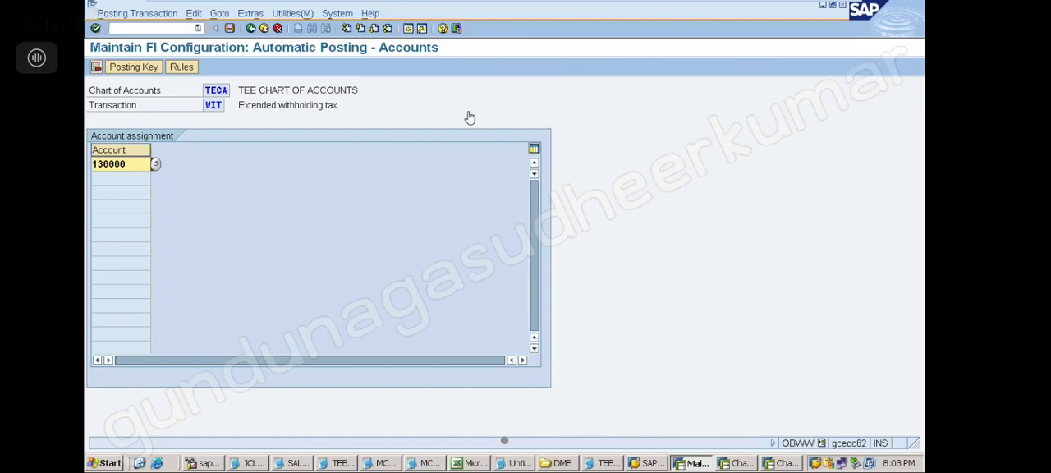
Step: Save the account assignment in the existing customizing request WITHHOLDING TAX
left_click(231, 29)
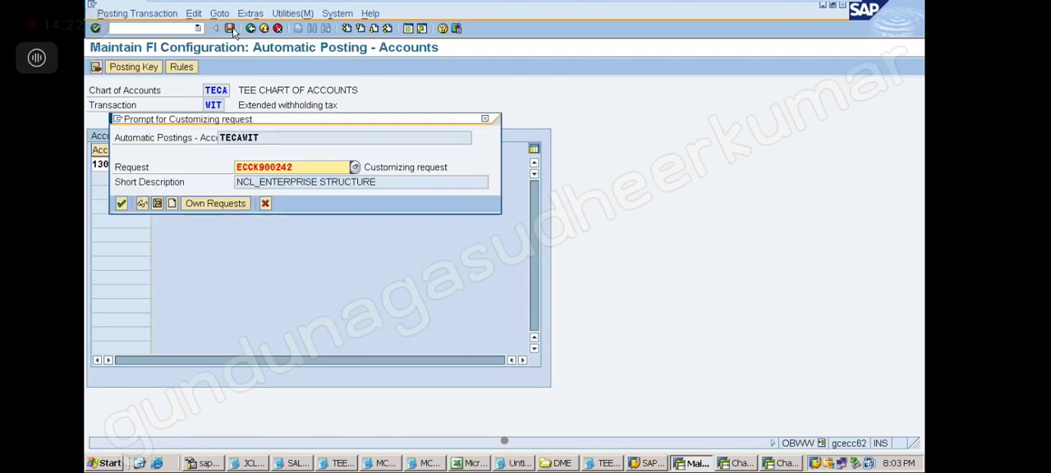
left_click(215, 203)
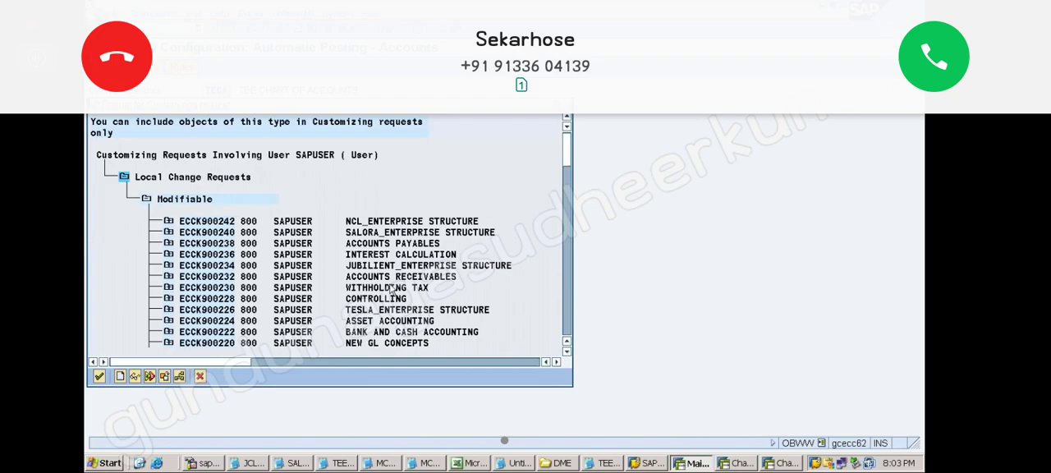
double_click(390, 288)
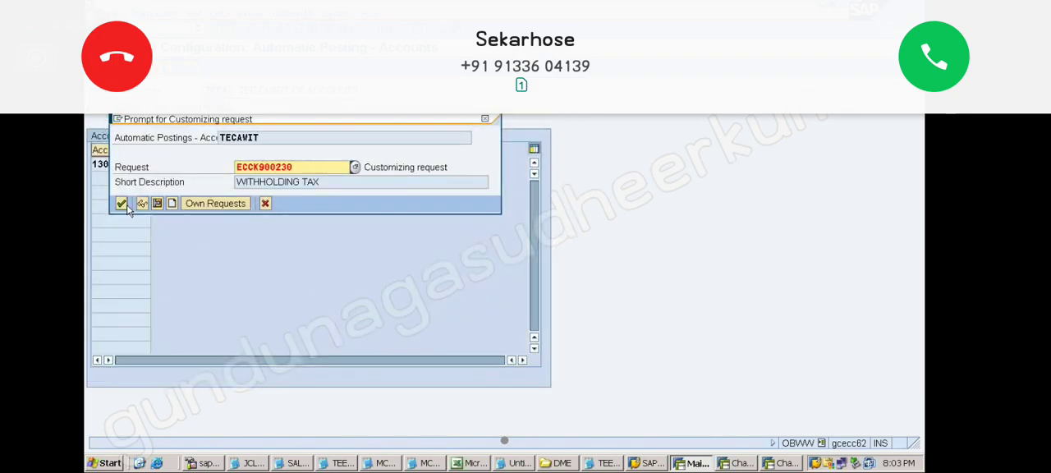
left_click(121, 203)
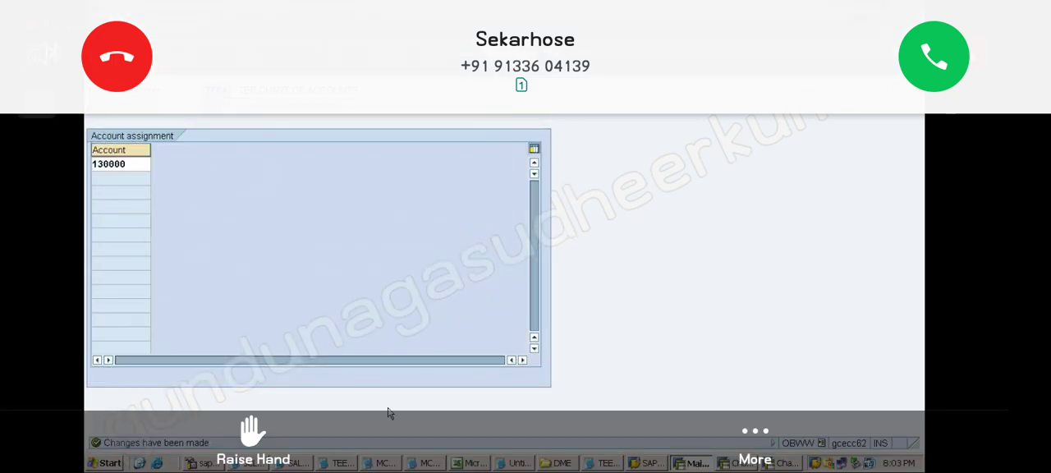